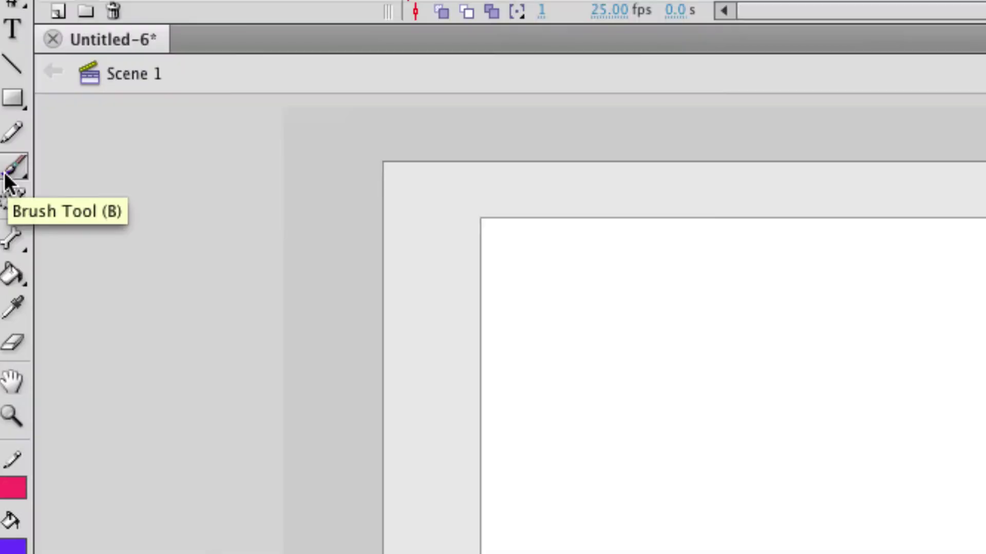
Paint a thick purple horizontal stroke across the upper stage with the Brush Tool.
left_click(5, 172)
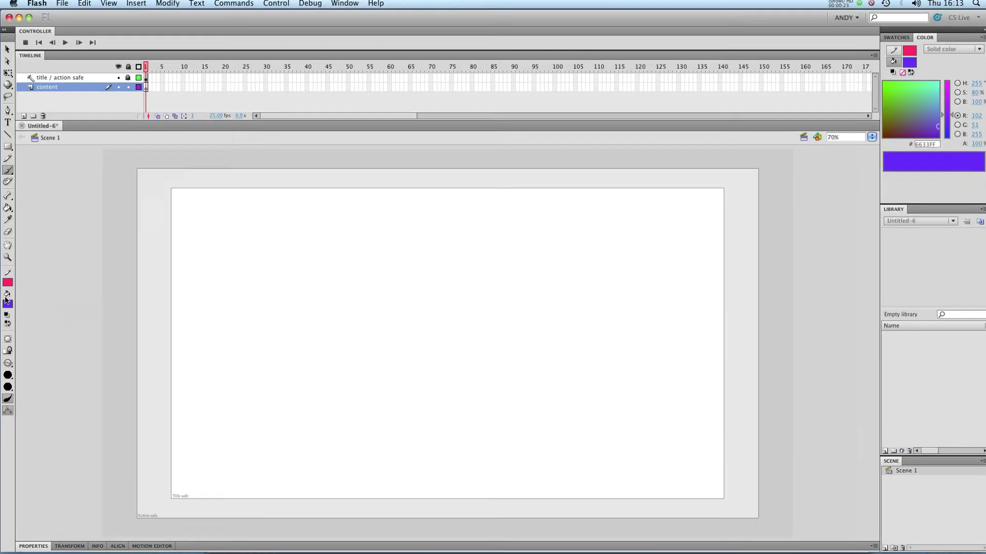
left_click_drag(242, 288, 610, 288)
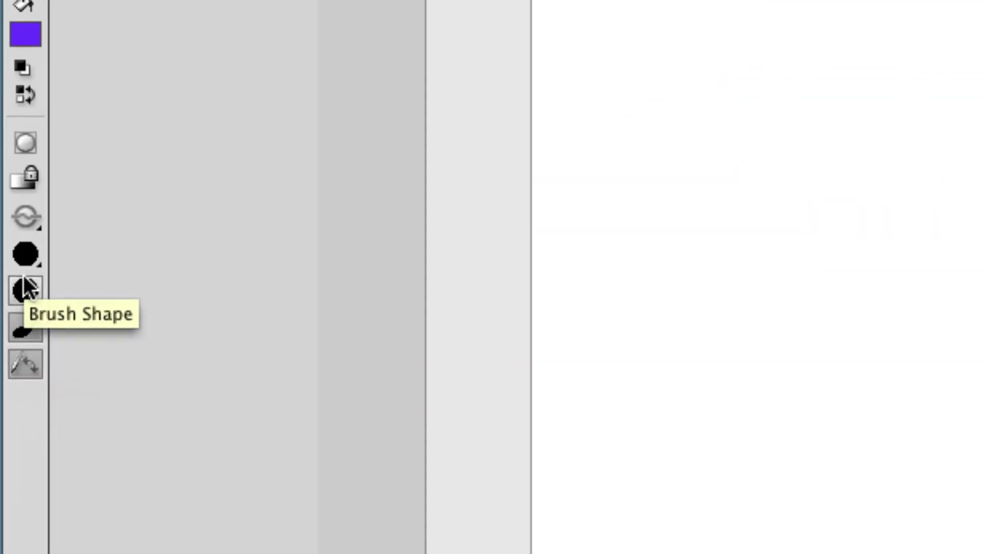
Switch to a flat brush tip and paint a second purple stroke below the first.
left_click(25, 289)
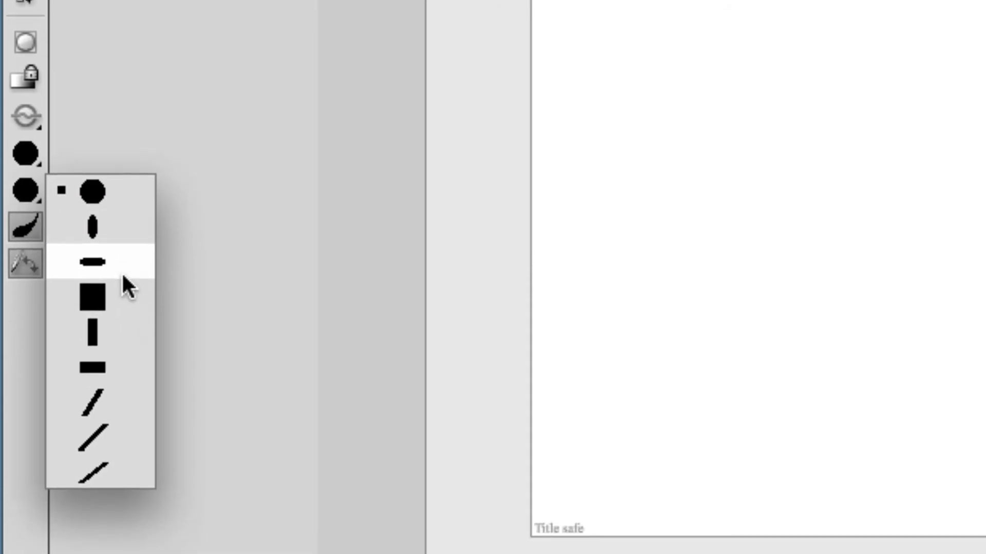
left_click(123, 274)
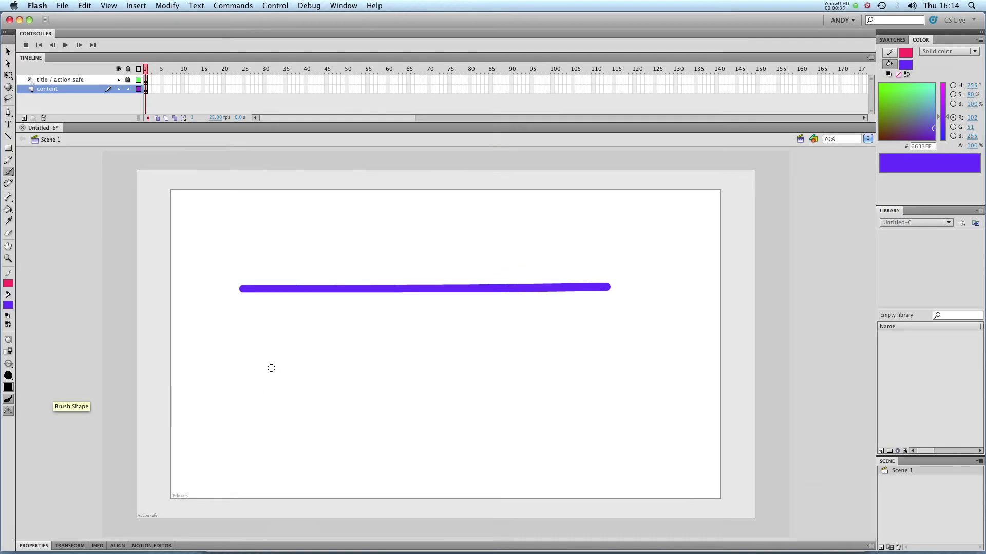
left_click_drag(240, 360, 560, 354)
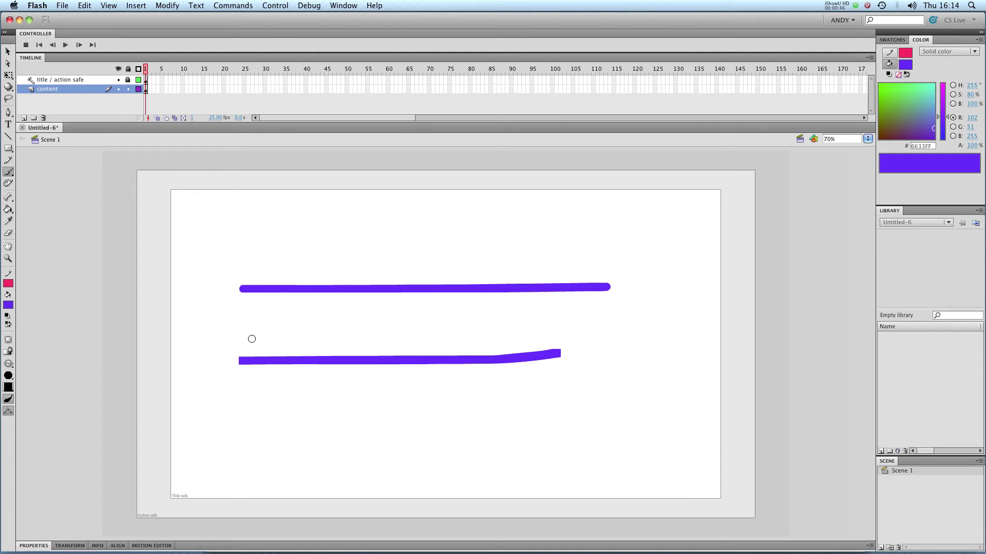
Close the outline with vertical and diagonal strokes, then fill its inside purple with the Paint Bucket.
left_click_drag(241, 360, 238, 286)
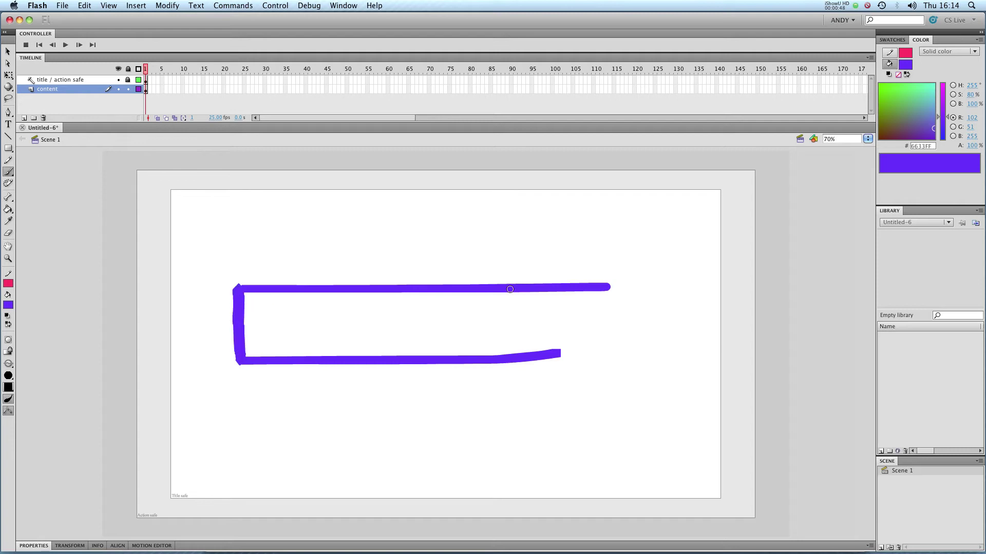
left_click_drag(559, 352, 607, 286)
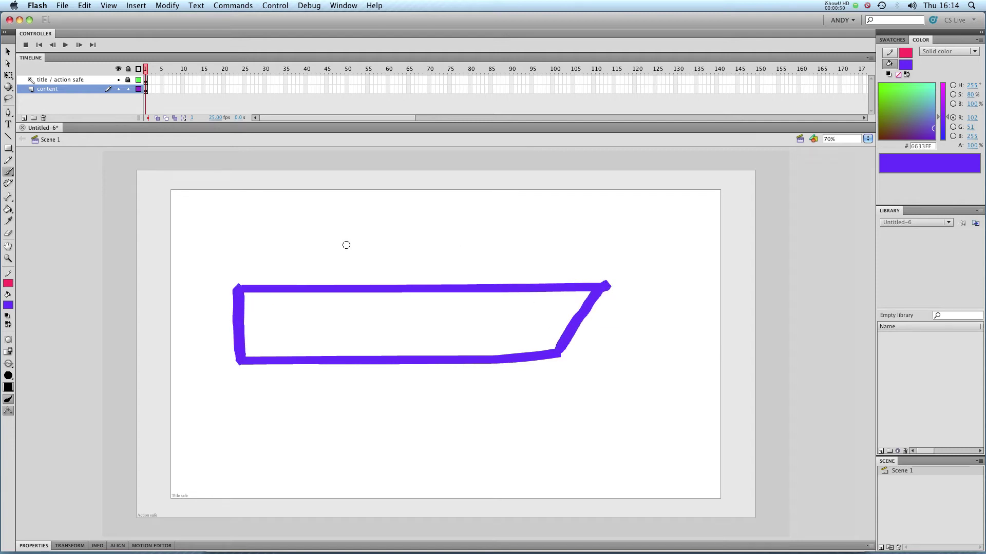
left_click(8, 210)
left_click(46, 209)
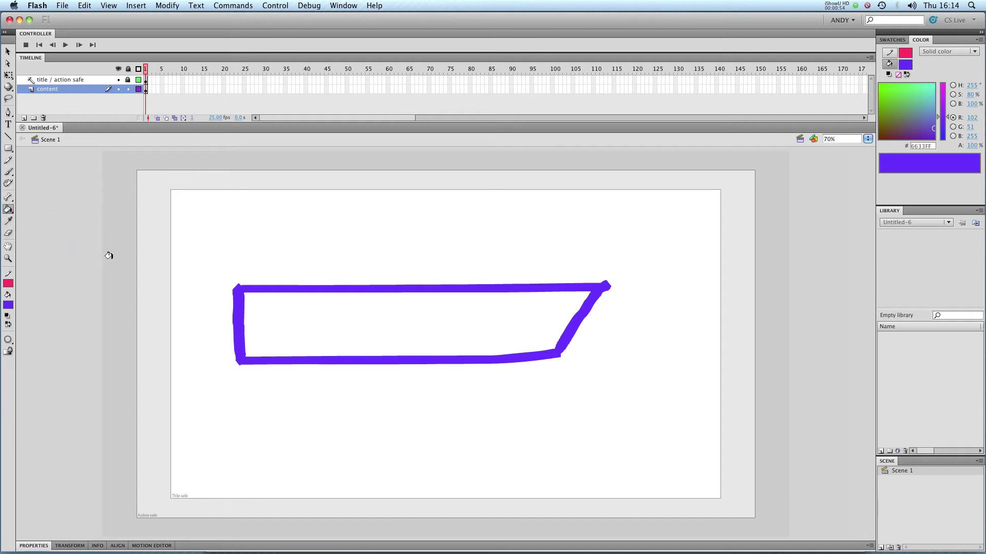
left_click(347, 304)
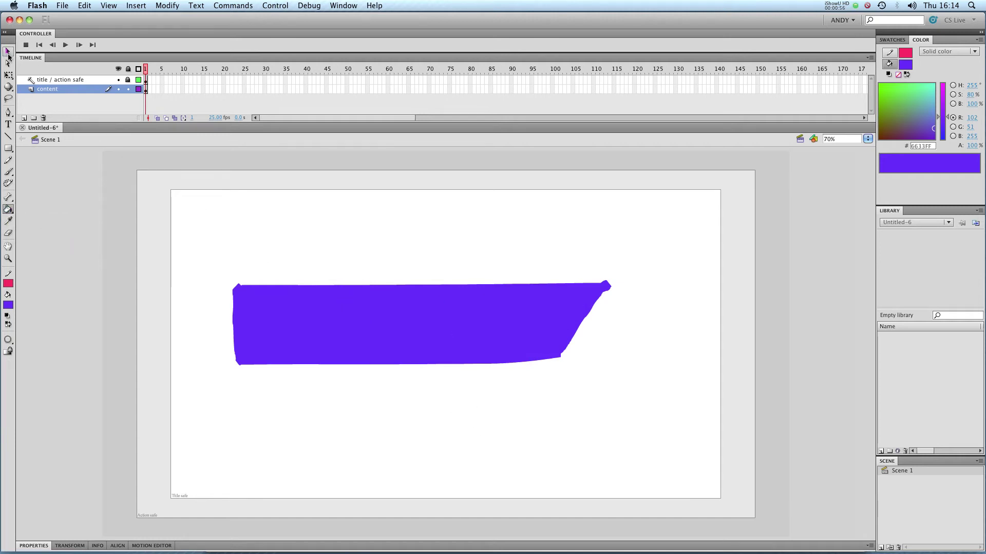
Move the purple shape rightward with the Selection Tool, then deselect it.
left_click(8, 51)
left_click(350, 311)
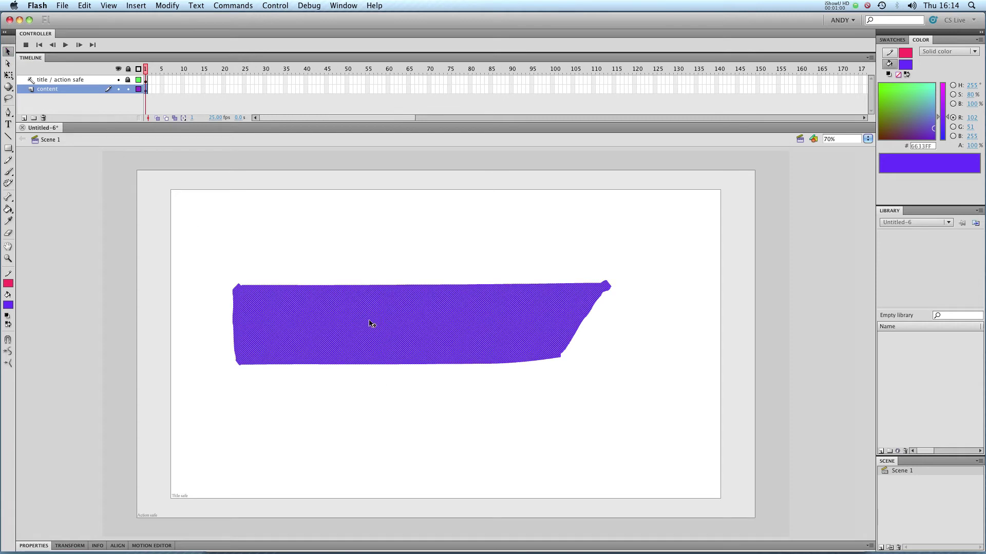
mouse_move(370, 326)
left_mouse_down()
mouse_move(534, 467)
mouse_move(422, 251)
mouse_move(508, 465)
mouse_move(552, 308)
mouse_move(496, 317)
mouse_move(441, 353)
left_mouse_up()
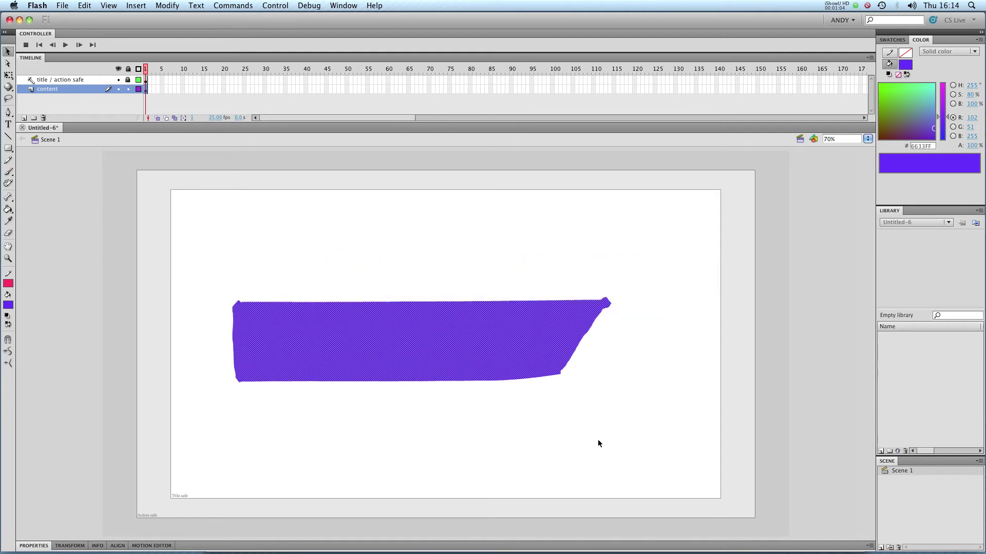
left_click(668, 316)
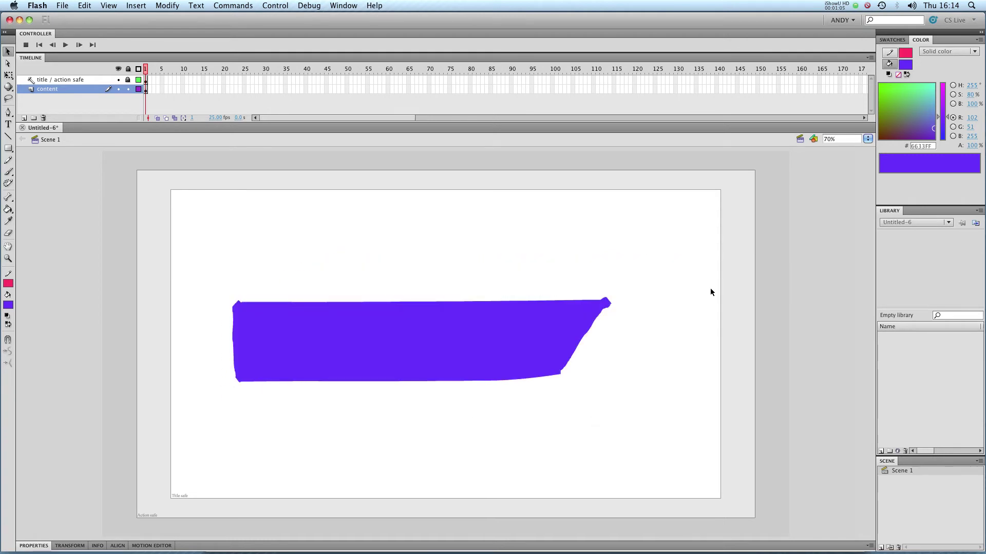
left_click(513, 320)
key("ctrl+z")
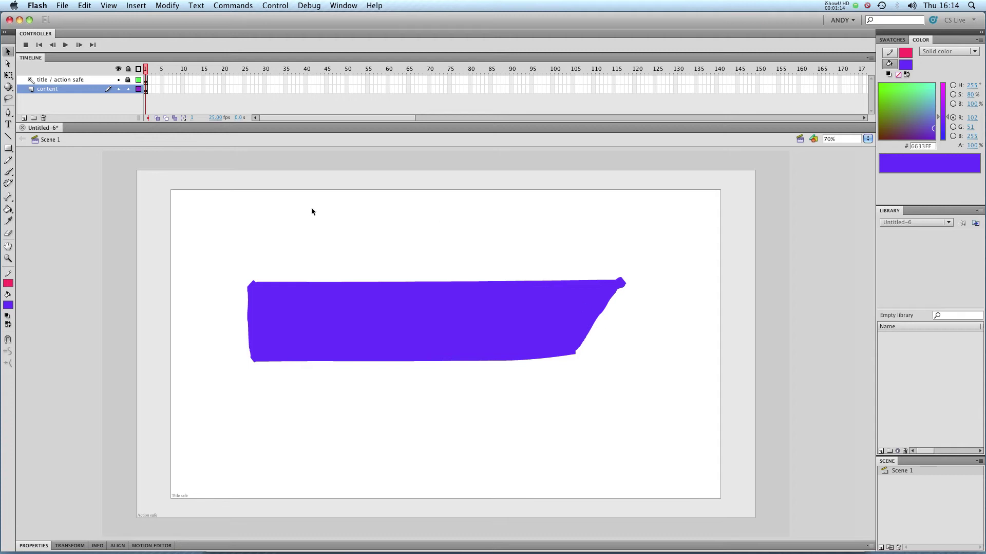
left_click_drag(223, 242, 688, 423)
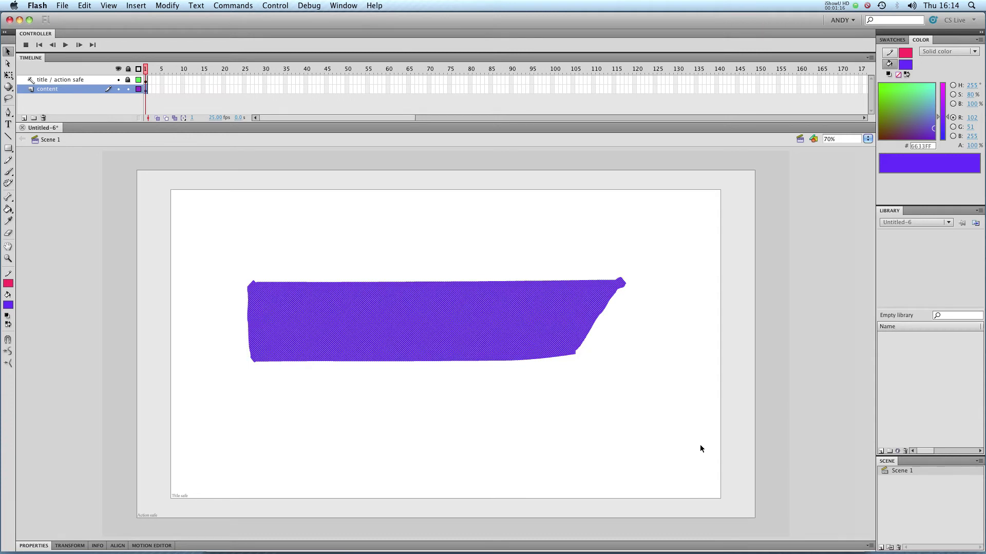
left_click(669, 391)
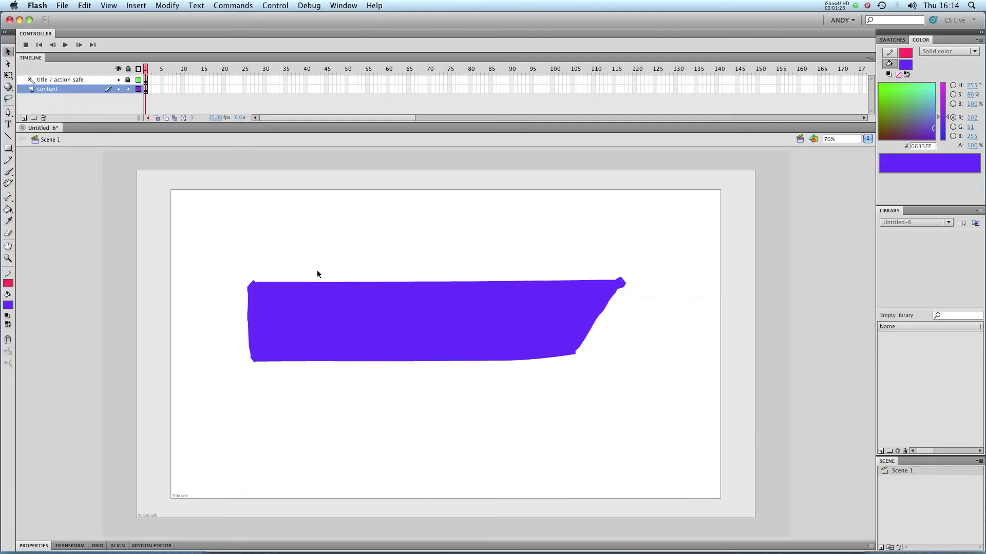
Draw a straight thin pink pencil line above the purple shape.
left_click(8, 161)
left_click_drag(236, 220, 568, 220)
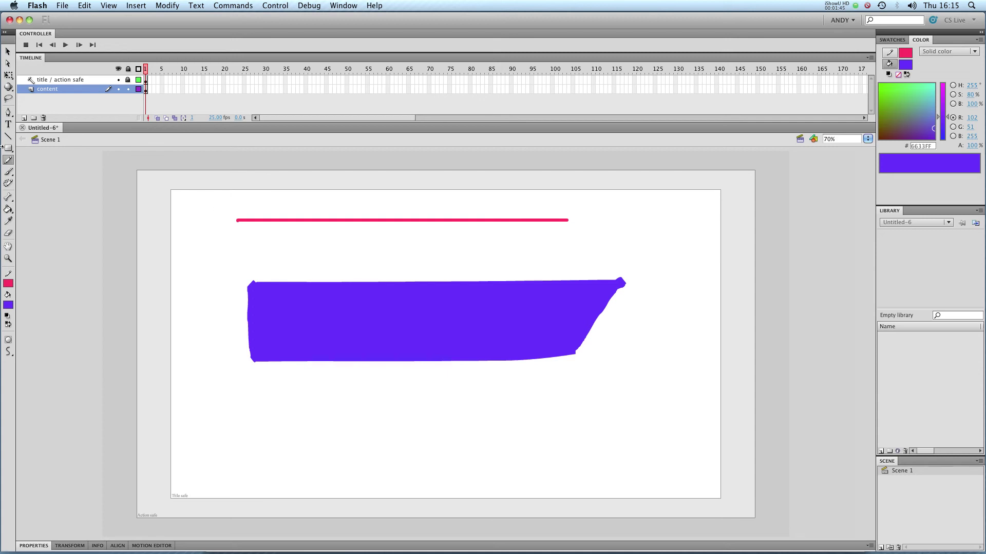
Add a pink stroke outline to the purple shape's edges with the Ink Bottle Tool.
left_click(9, 211)
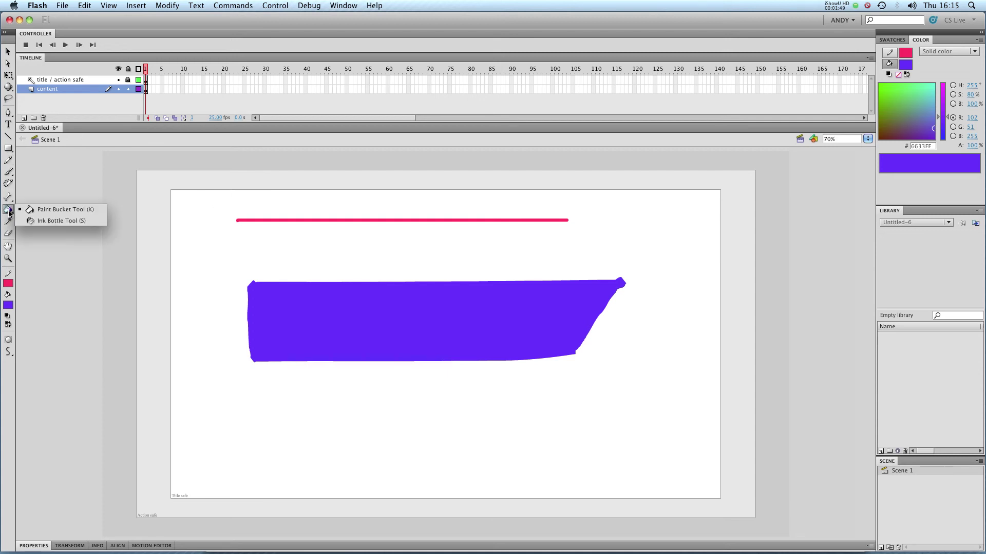
left_click(35, 222)
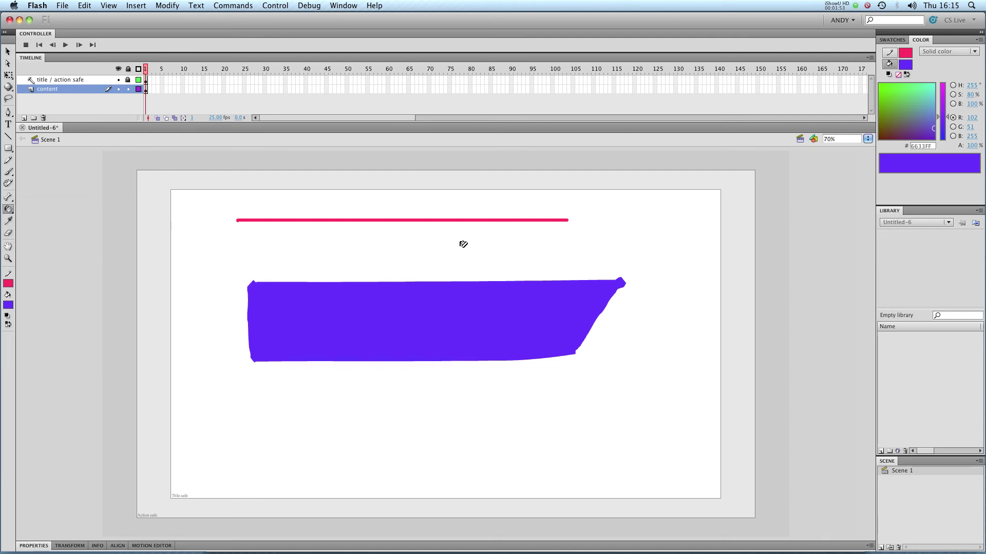
left_click(465, 277)
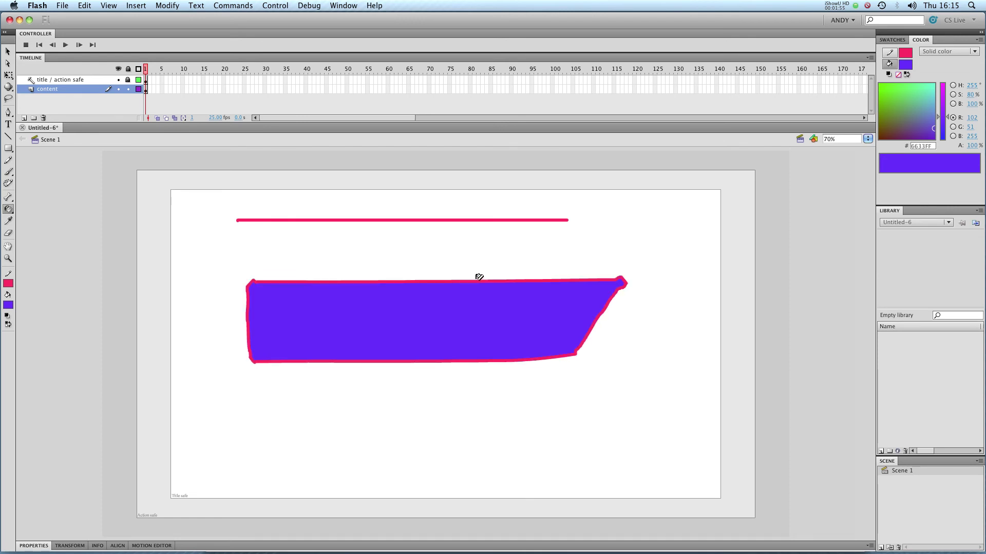